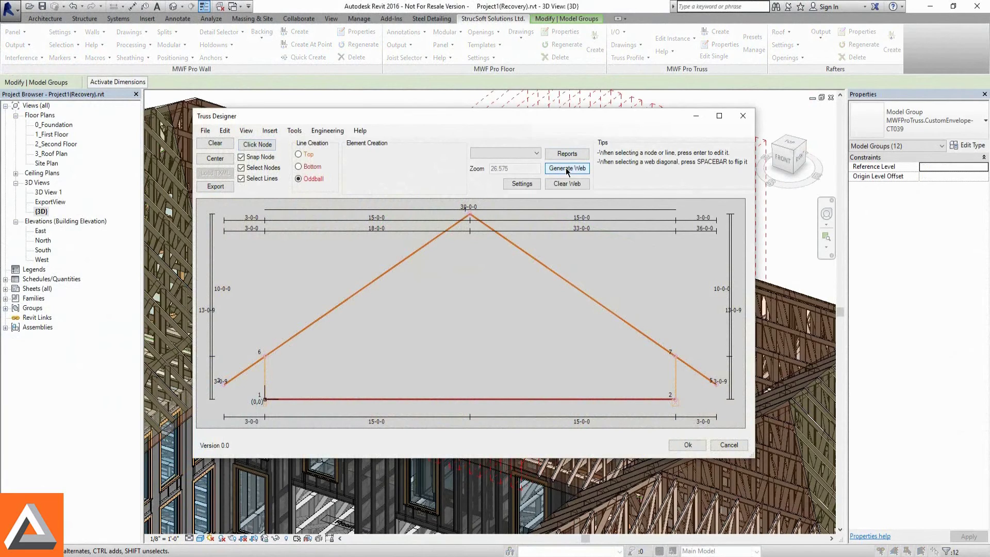
- Set the truss's general engineering load settings to use #12 screws for connections
{"action": "left_click", "coordinate": [568, 169]}
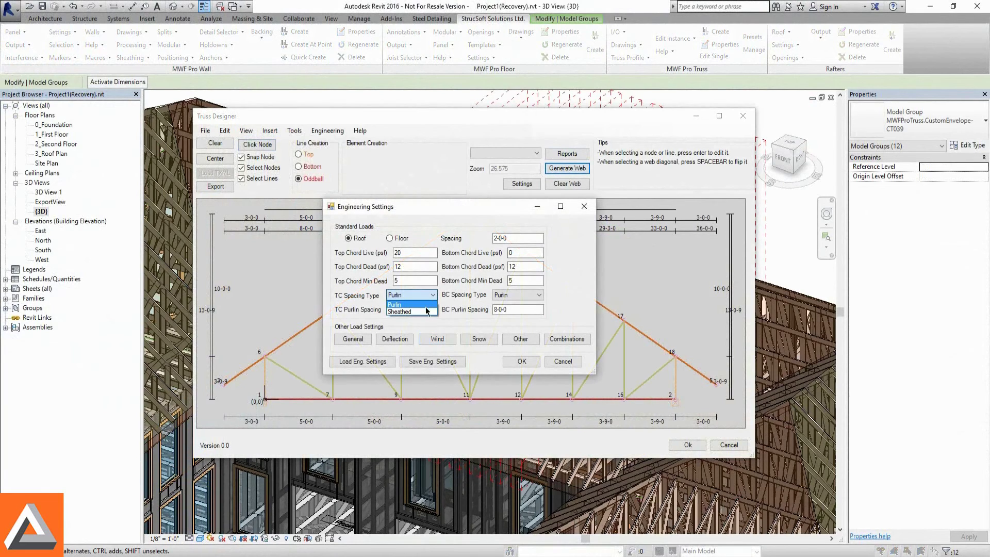
{"action": "left_click", "coordinate": [354, 341]}
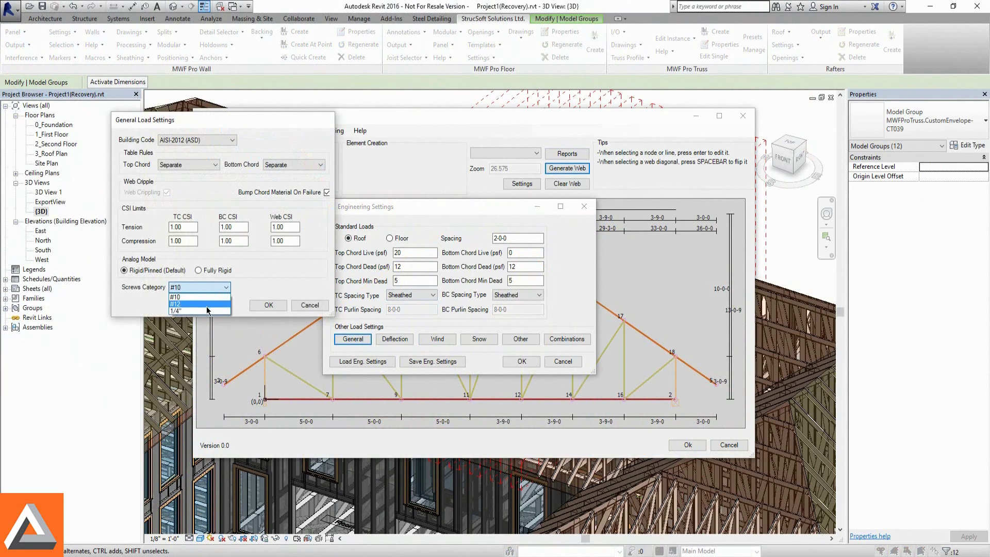
{"action": "left_click", "coordinate": [206, 304]}
{"action": "left_click", "coordinate": [269, 306]}
- Confirm the deflection criteria with 90 cantilever/overhang limits, then move on to the wind load settings
{"action": "left_click", "coordinate": [395, 339]}
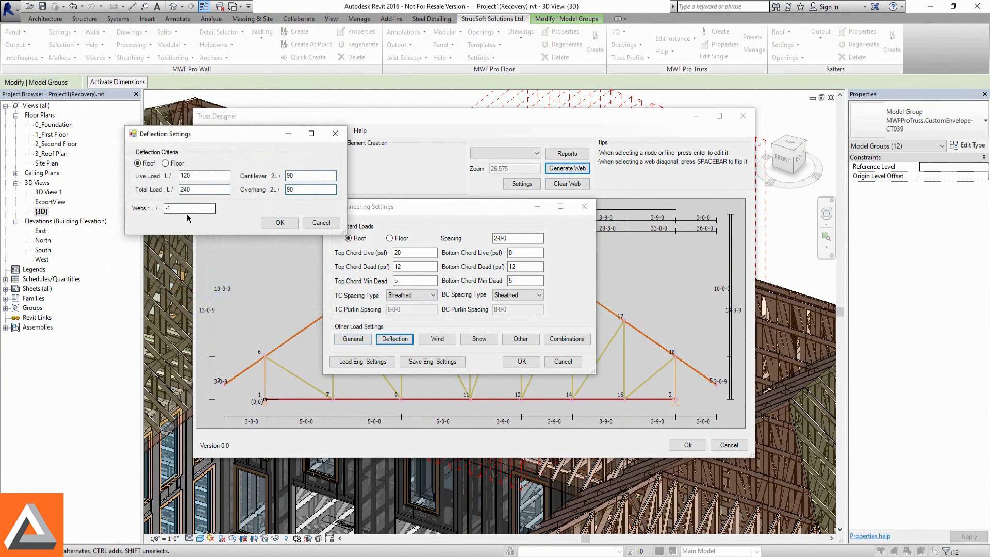
{"action": "key", "text": "Return"}
{"action": "key", "text": "Tab"}
{"action": "key", "text": "Return"}
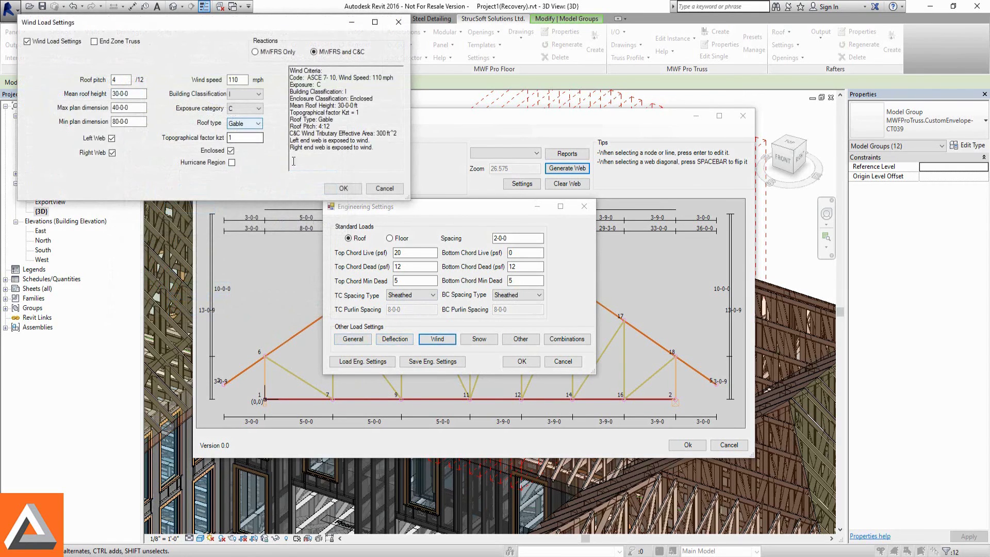
{"action": "key", "text": "Return"}
{"action": "key", "text": "Return"}
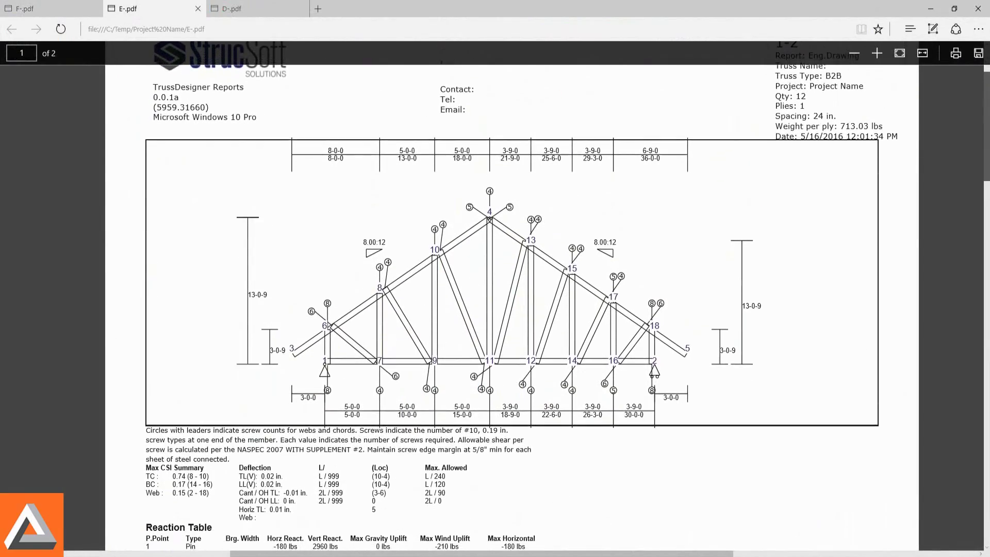
- Scroll the TrussDesigner report down to the Reaction Table and Materials
{"action": "scroll", "coordinate": [495, 310], "scroll_direction": "down", "scroll_amount": 3}
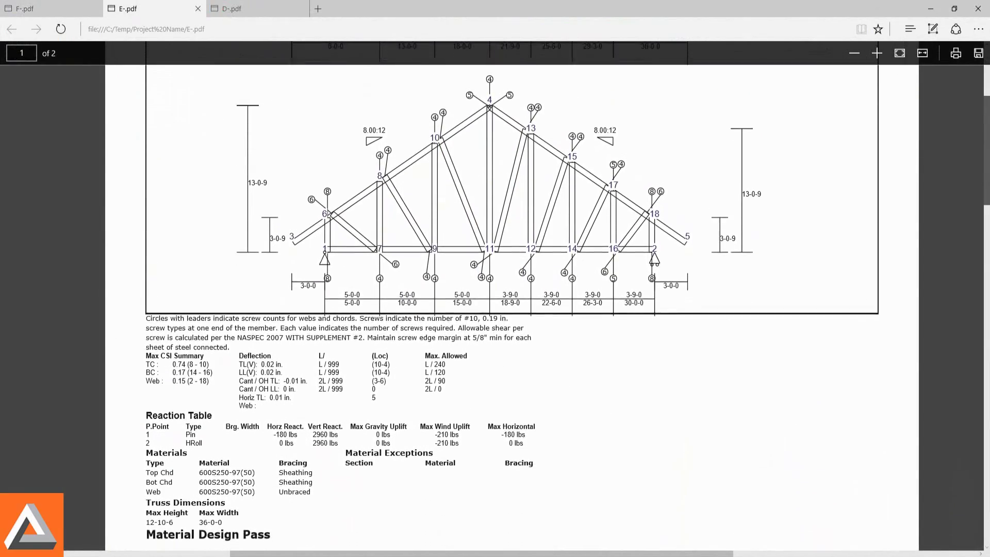
{"action": "scroll", "coordinate": [495, 309], "scroll_direction": "down", "scroll_amount": 1}
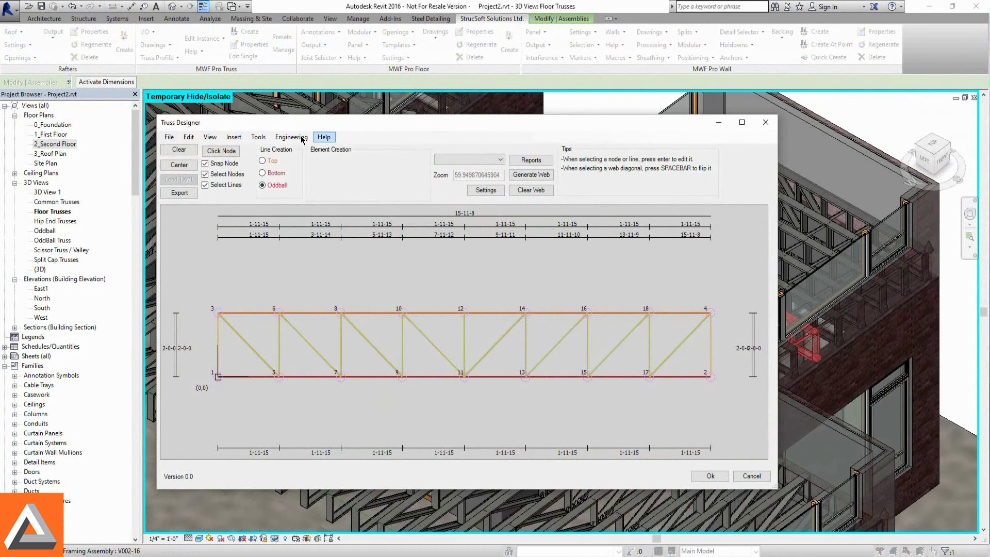
- Preview the dead loads on the floor truss chords, then hide them again
{"action": "left_click", "coordinate": [305, 160]}
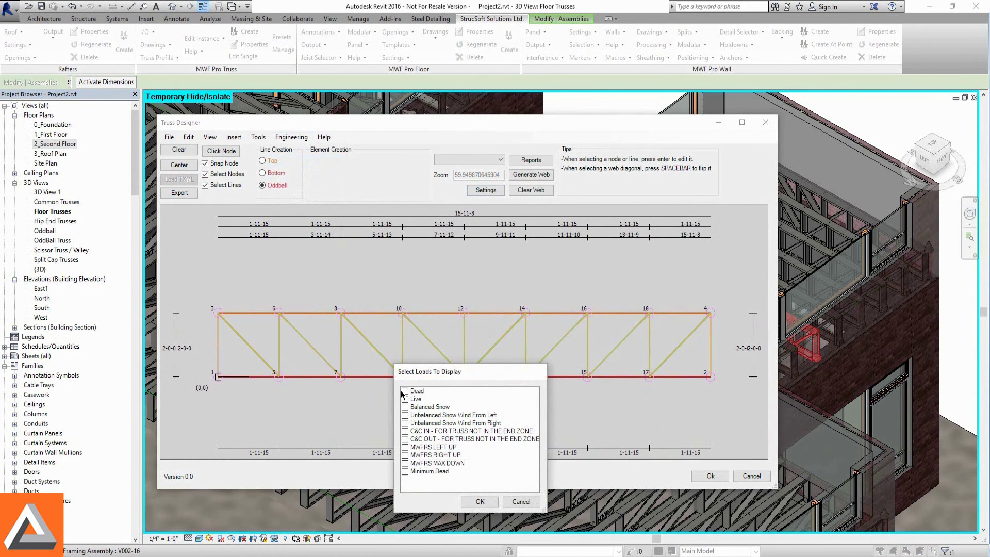
{"action": "left_click", "coordinate": [406, 392]}
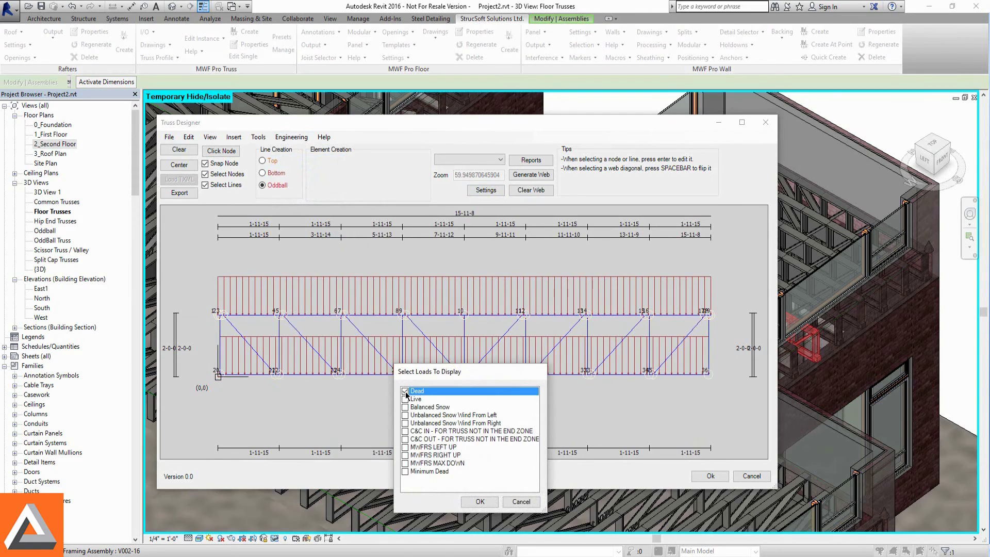
{"action": "left_click_drag", "start_coordinate": [439, 375], "coordinate": [439, 416]}
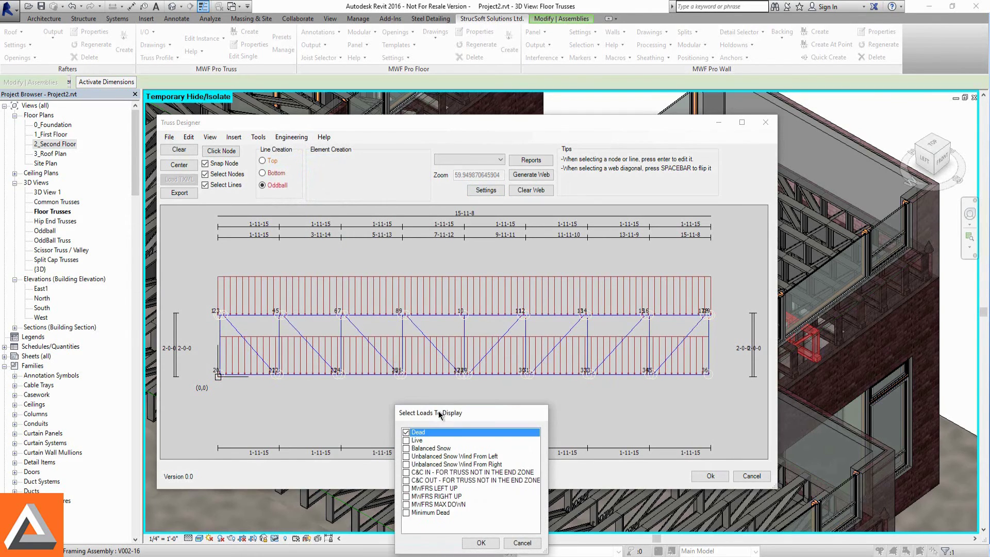
{"action": "left_click", "coordinate": [407, 432]}
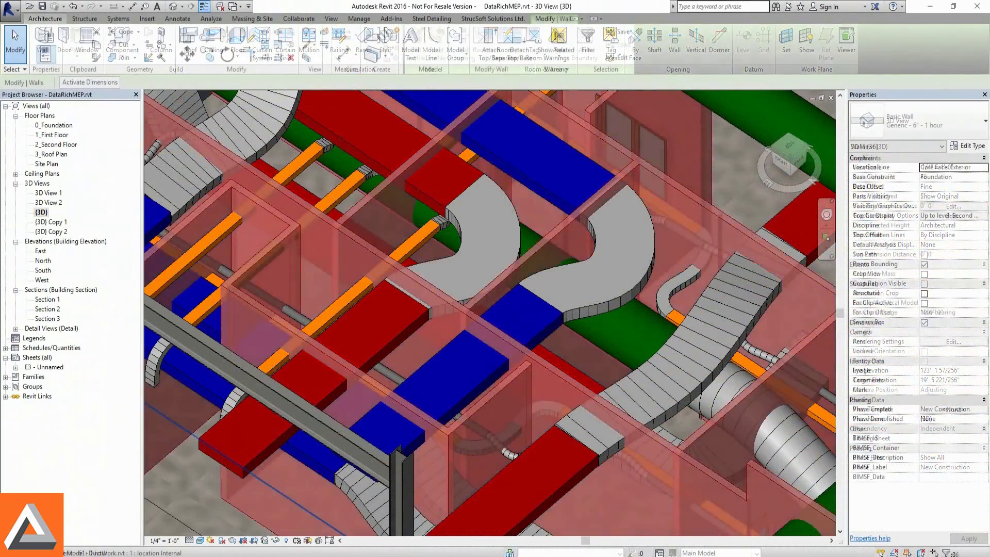
- Select every wall in the 3D view, then orbit the model around the framed wall opening
{"action": "left_click_drag", "start_coordinate": [826, 516], "coordinate": [732, 190]}
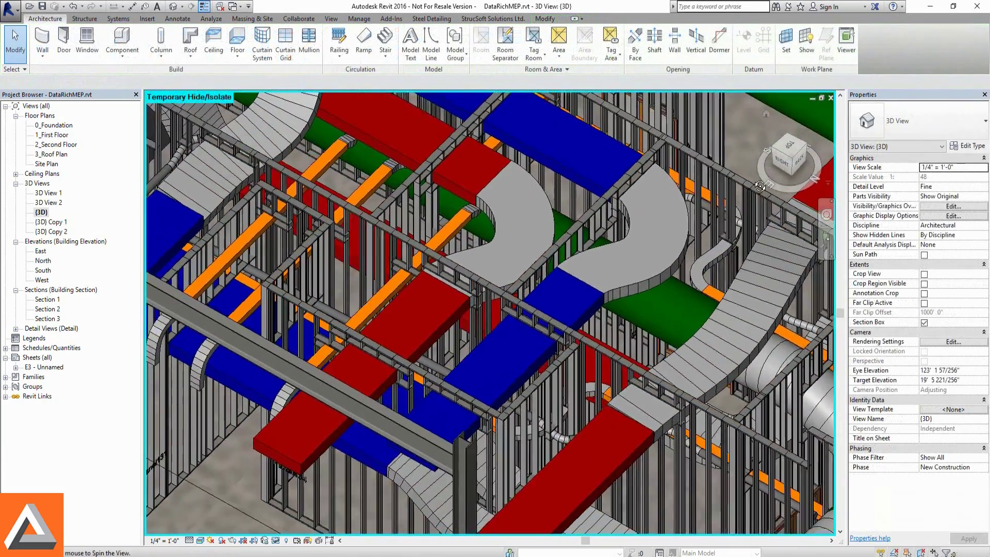
{"action": "left_click_drag", "start_coordinate": [760, 186], "coordinate": [792, 225]}
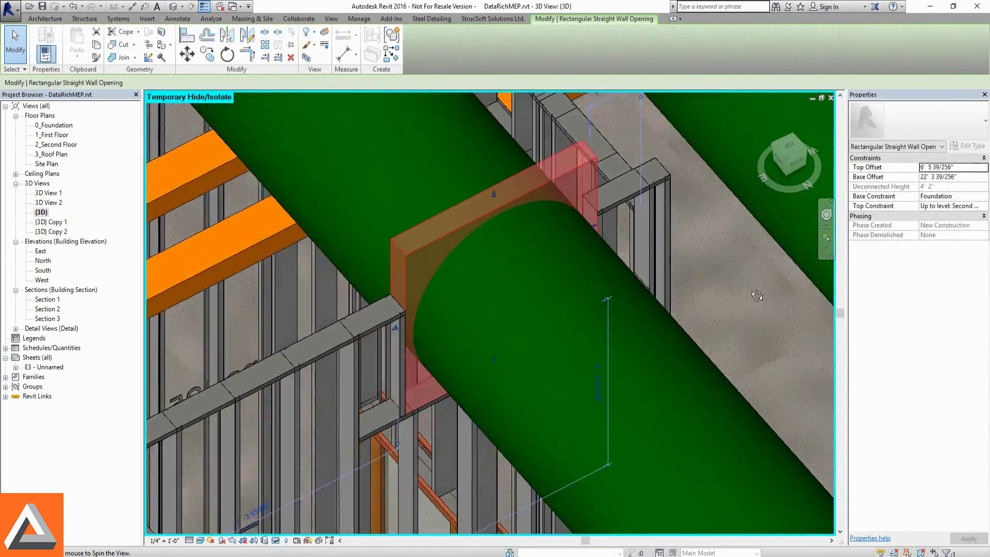
{"action": "middle_click_drag", "start_coordinate": [756, 296], "coordinate": [680, 355], "text": "shift"}
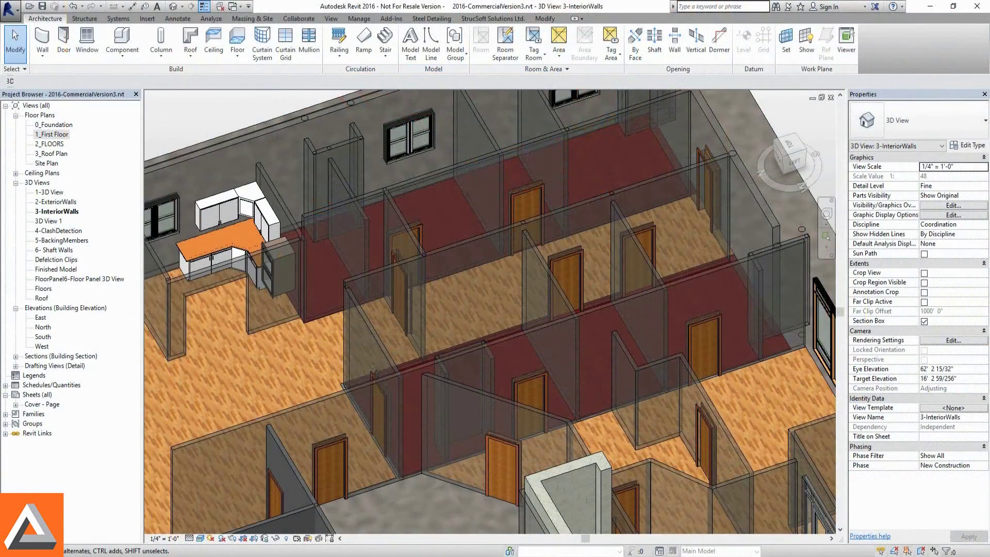
- Select the interior walls for framing and check panels Panel124, Panel125 and Panel108
{"action": "left_click", "coordinate": [316, 489]}
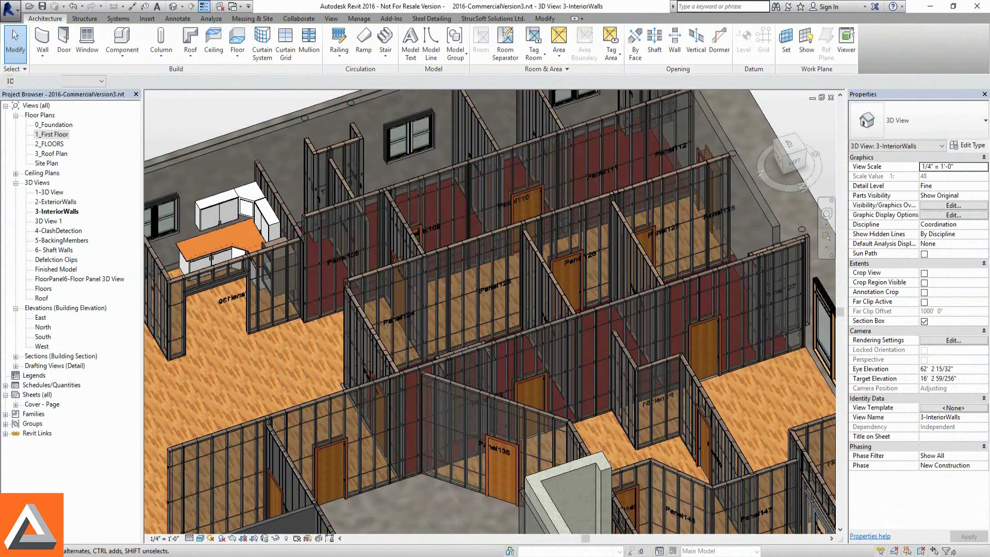
{"action": "scroll", "coordinate": [400, 300], "scroll_direction": "up", "scroll_amount": 6}
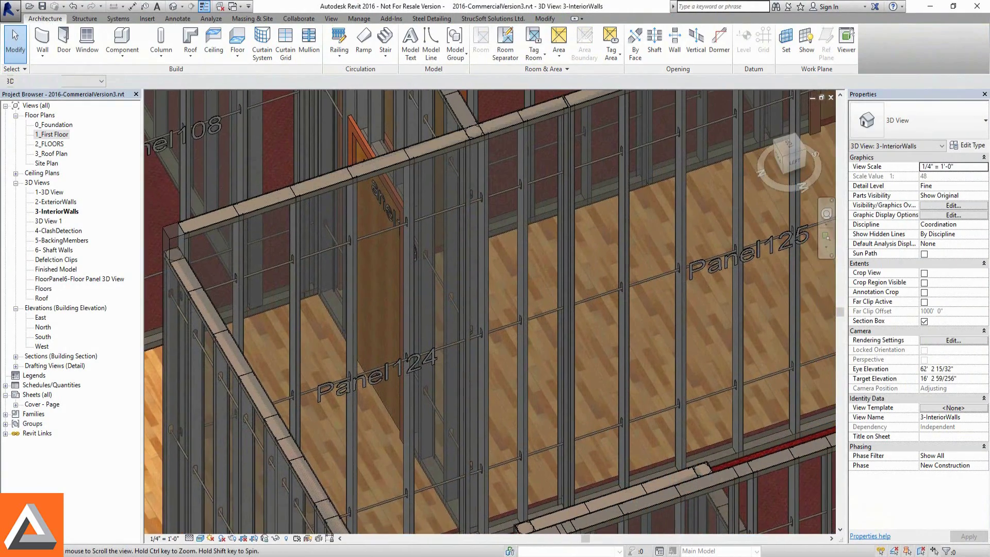
{"action": "middle_click_drag", "start_coordinate": [568, 289], "coordinate": [577, 481]}
{"action": "middle_click_drag", "start_coordinate": [206, 536], "coordinate": [595, 386]}
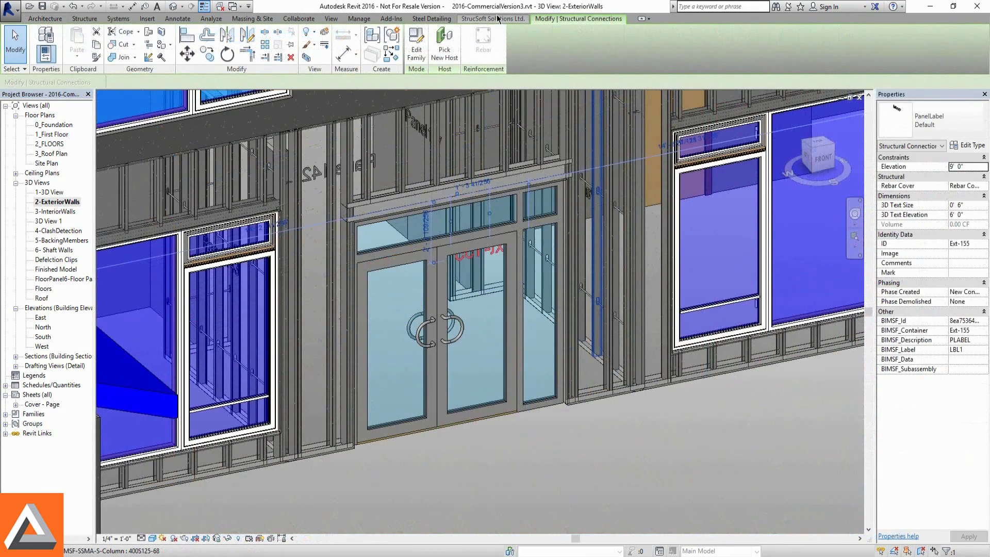
- Switch to the StrucSoft Solutions Ltd. steel framing add-in tools
{"action": "left_click", "coordinate": [498, 19]}
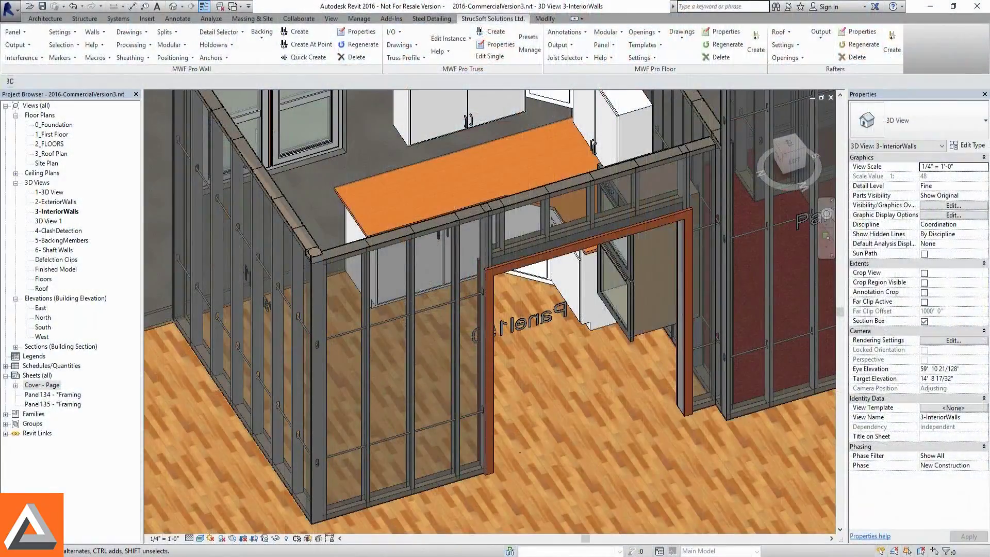
- Move the Panel150 door further left using MV and regenerate the panel framing
{"action": "left_click", "coordinate": [487, 371]}
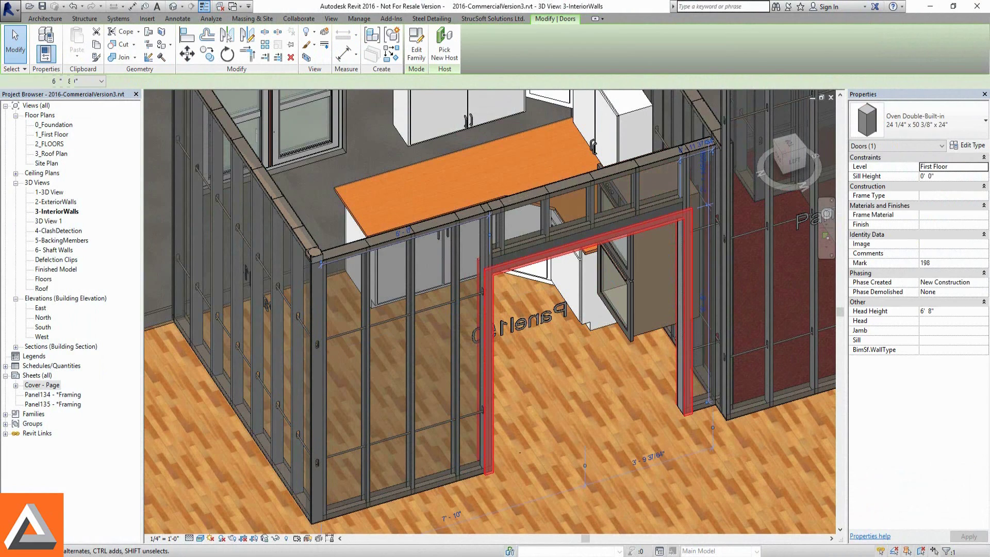
{"action": "key", "text": "m"}
{"action": "key", "text": "v"}
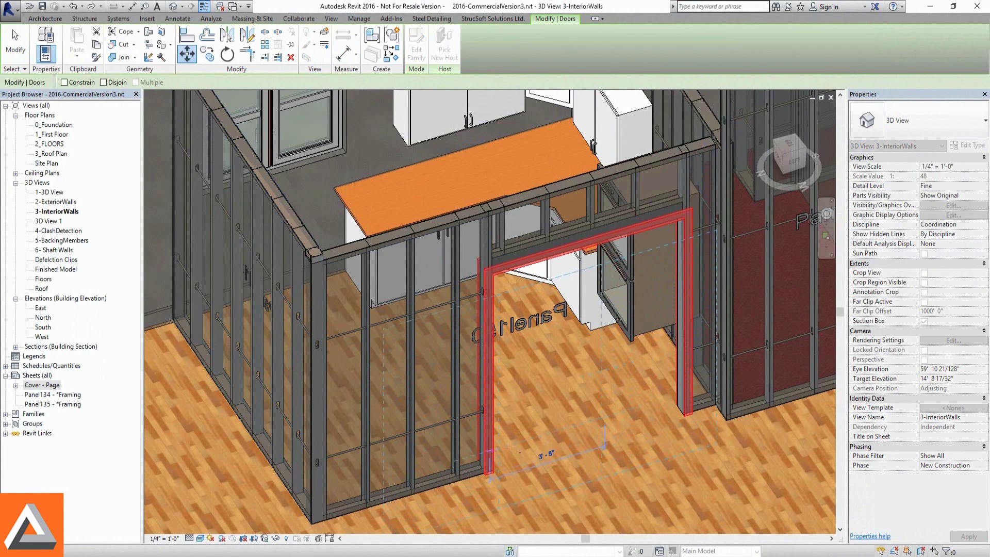
{"action": "left_click", "coordinate": [374, 467]}
{"action": "left_click", "coordinate": [515, 322]}
{"action": "left_click", "coordinate": [493, 19]}
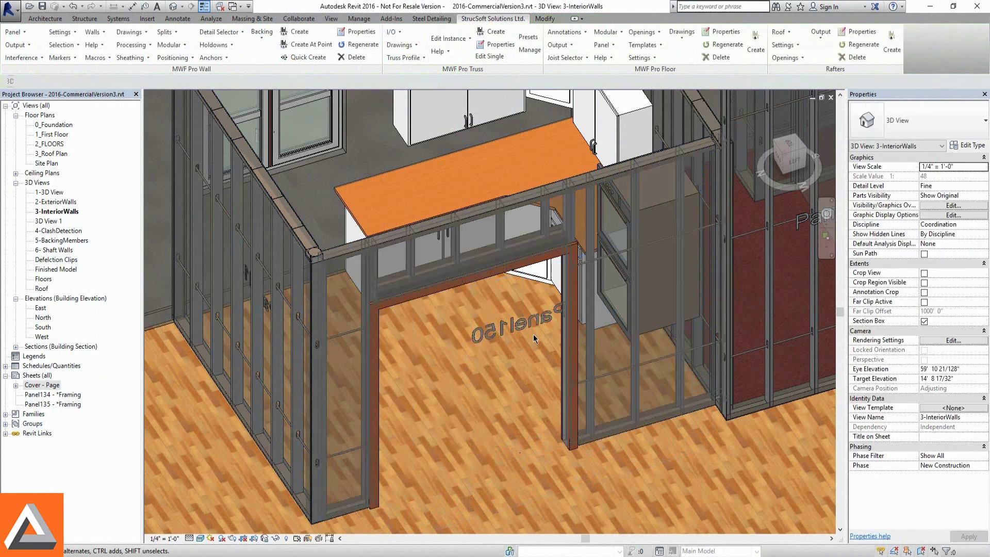
- Start a Wall Panel Drawing for the Panel150 label
{"action": "left_click", "coordinate": [516, 325]}
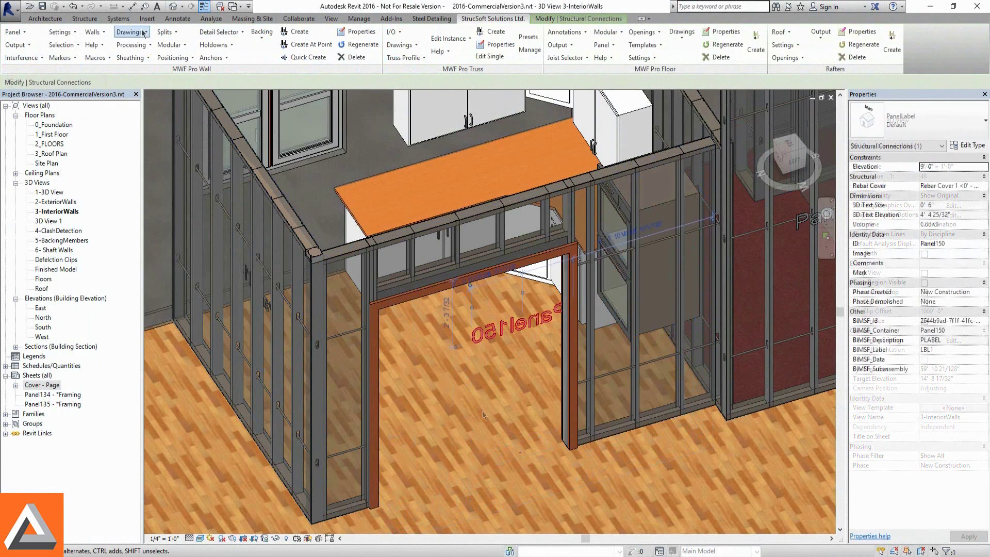
{"action": "left_click", "coordinate": [143, 33]}
{"action": "left_click", "coordinate": [143, 48]}
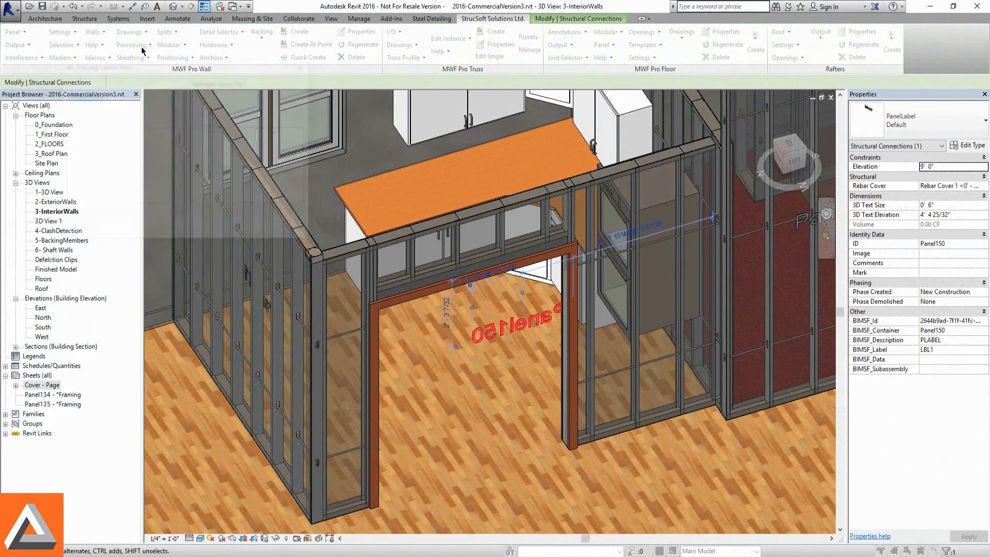
- Generate the 11x17 Panel150 framing sheet and zoom in on it
{"action": "left_click", "coordinate": [111, 225]}
{"action": "scroll", "coordinate": [662, 340], "scroll_direction": "up", "scroll_amount": 4}
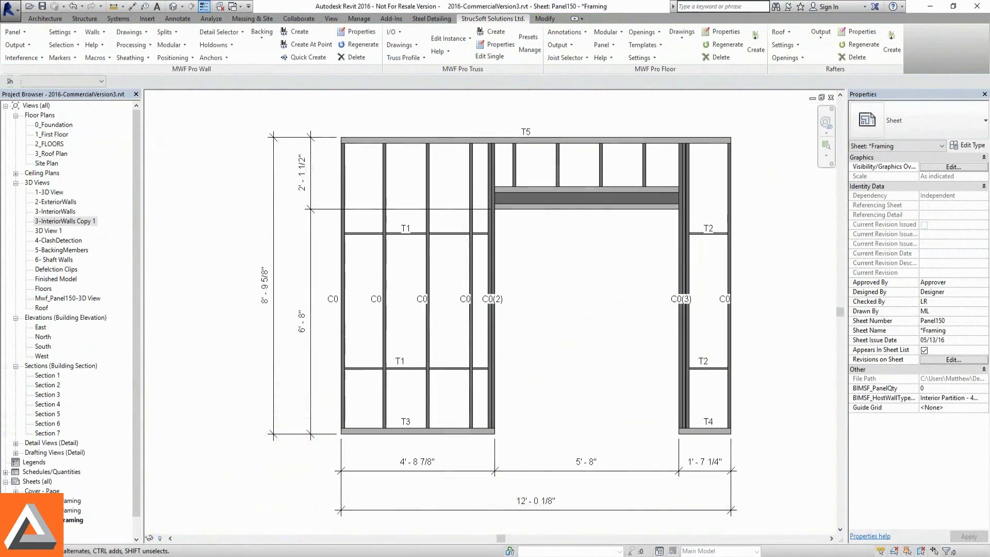